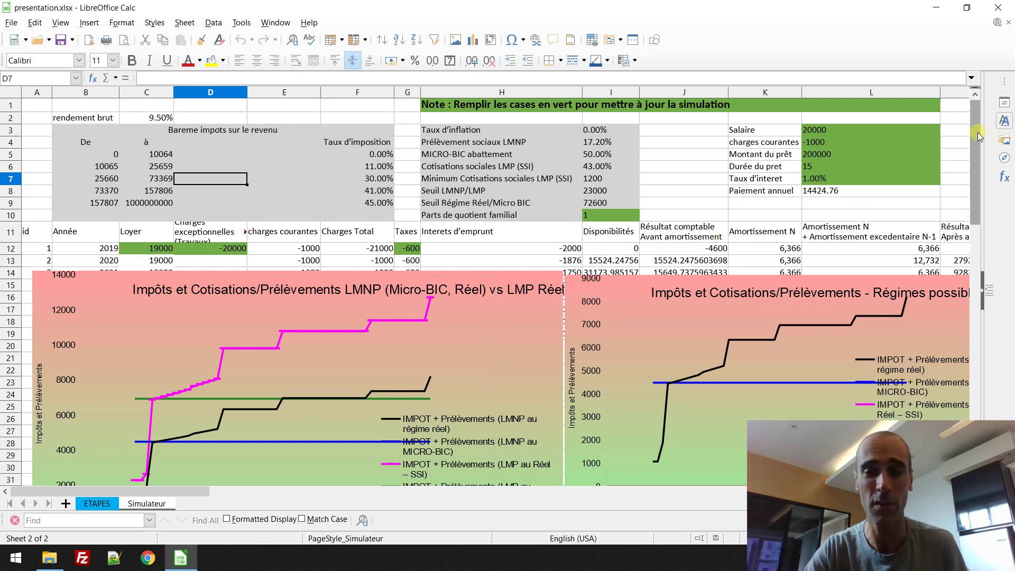
Look over the Simulateur charts, then check the Version Onglet Compta and Version simulateur cells on the ETAPES sheet.
left_click_drag(978, 132, 976, 149)
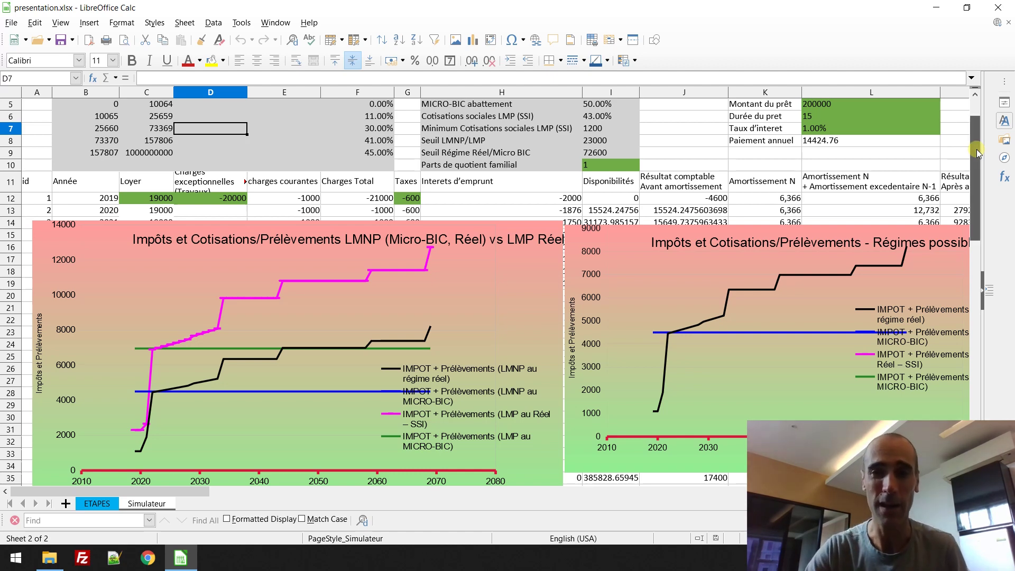
left_click_drag(977, 149, 974, 107)
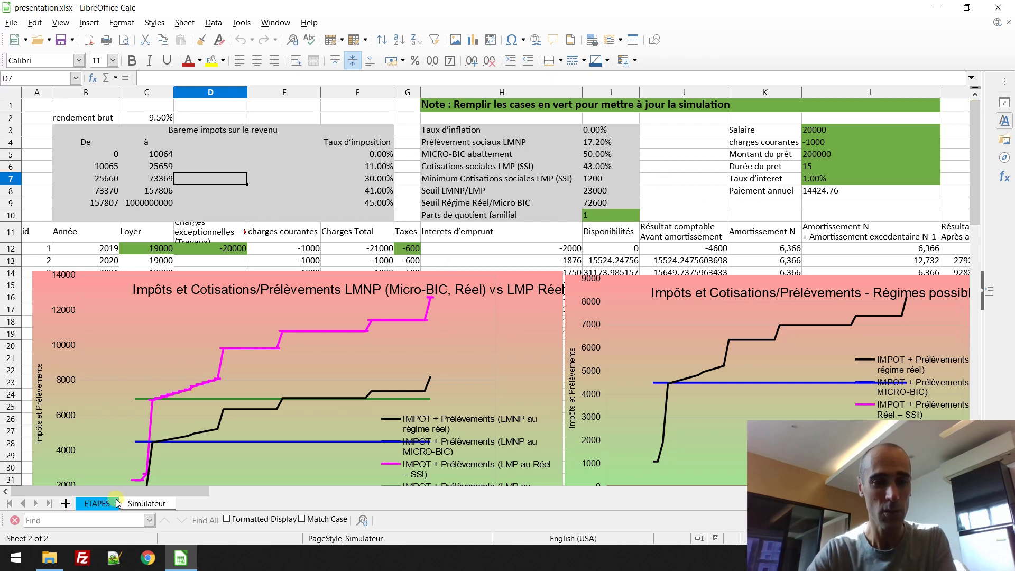
left_click(91, 504)
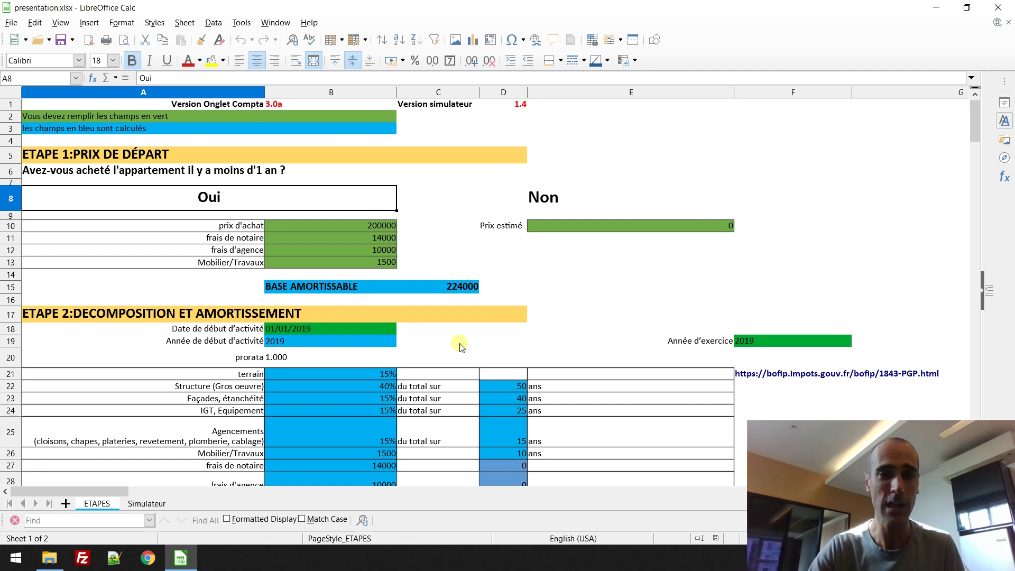
left_click(236, 103)
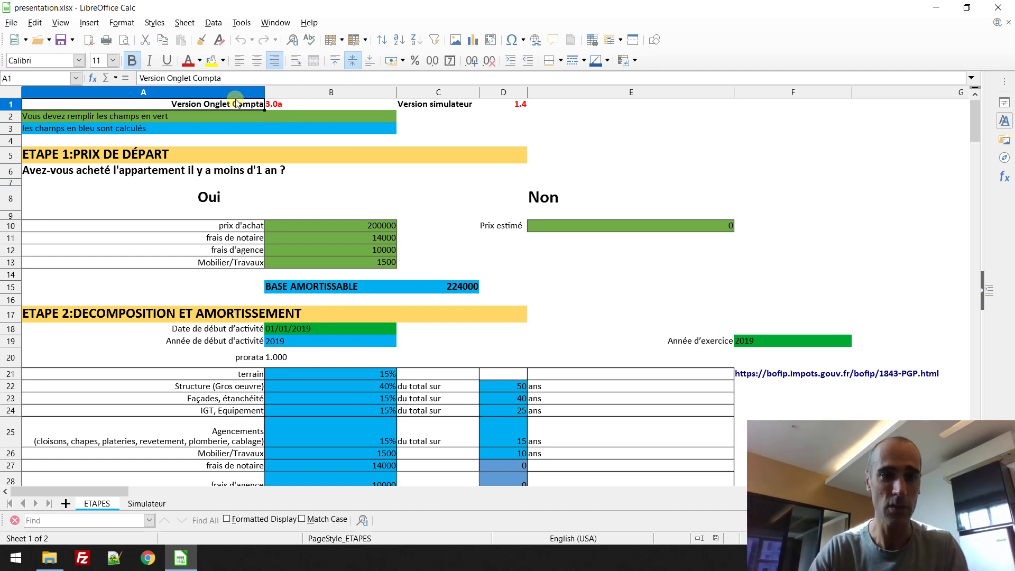
key("shift+Right")
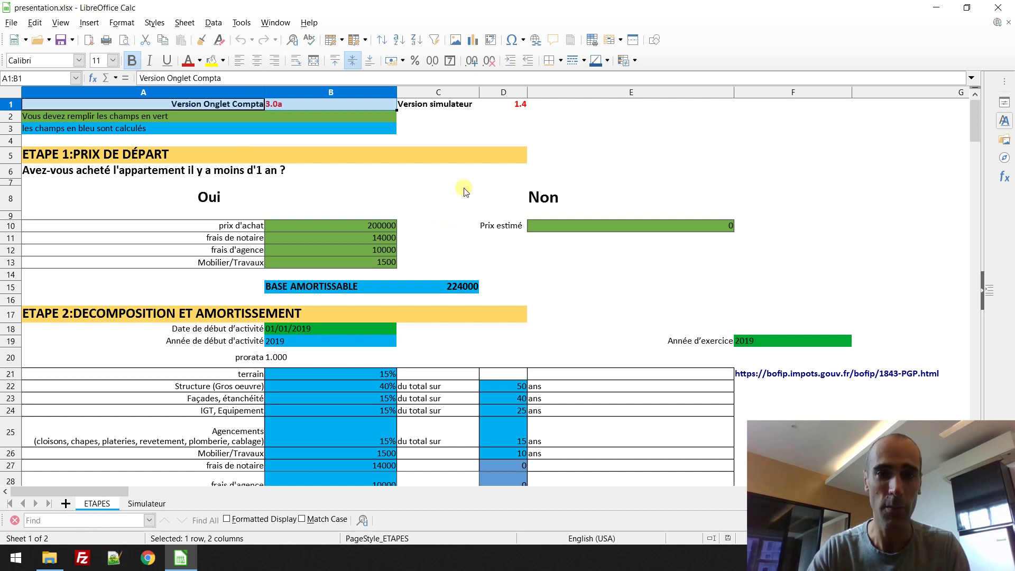
left_click(520, 106)
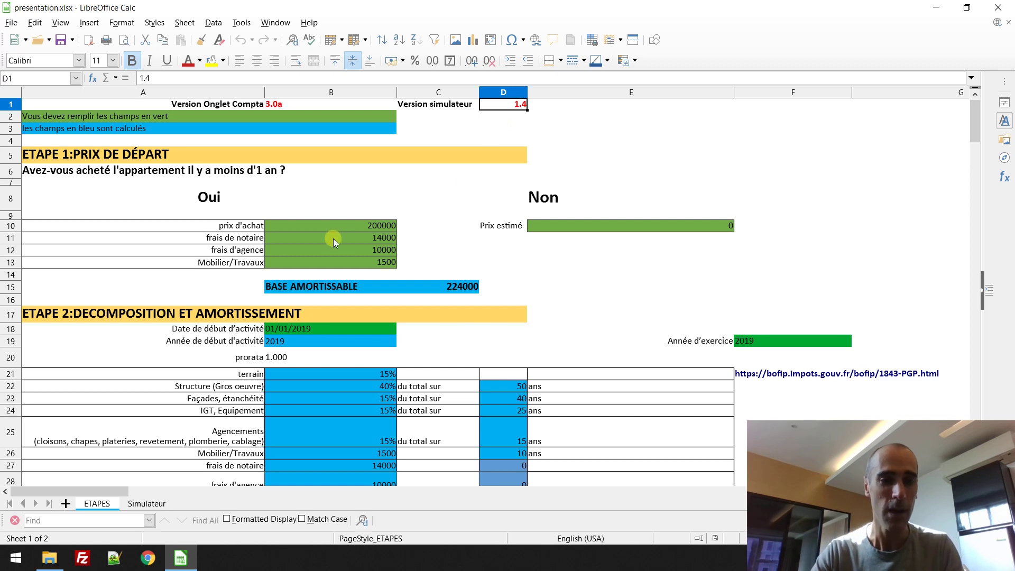
Compare the Simulateur and ETAPES sheets, finishing on the Oui option for an apartment bought under a year ago.
left_click(138, 504)
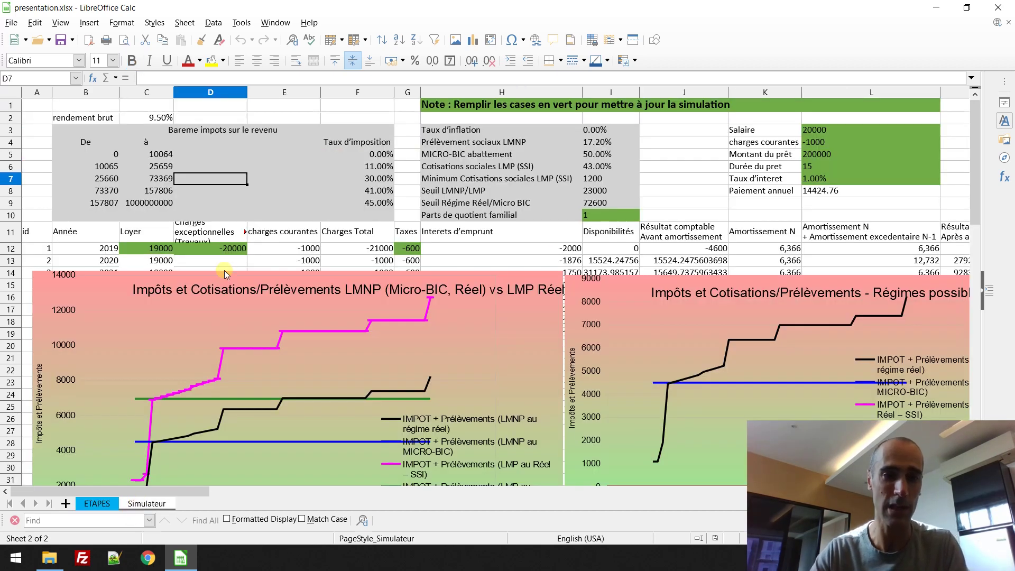
left_click(100, 505)
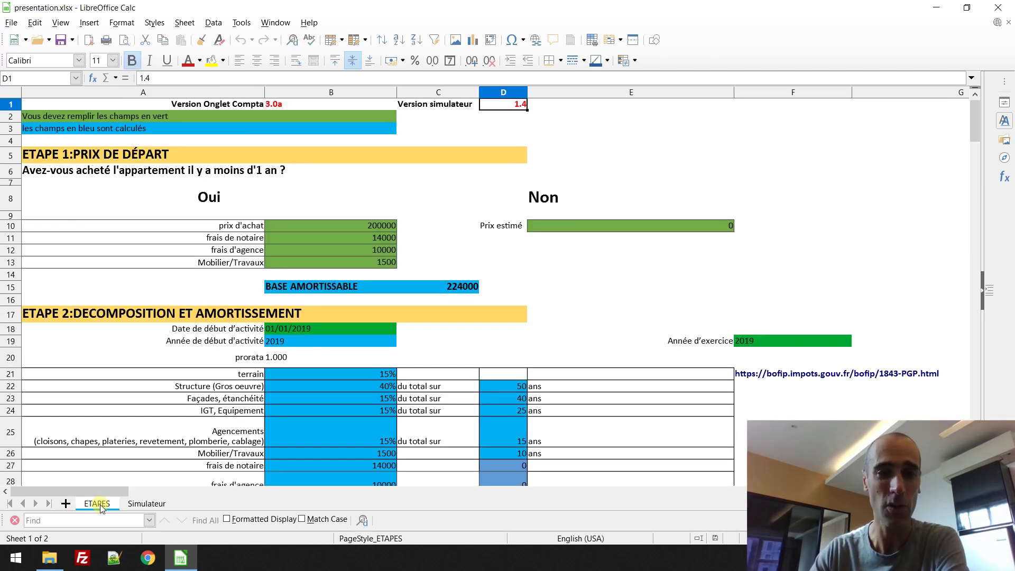
left_click(150, 505)
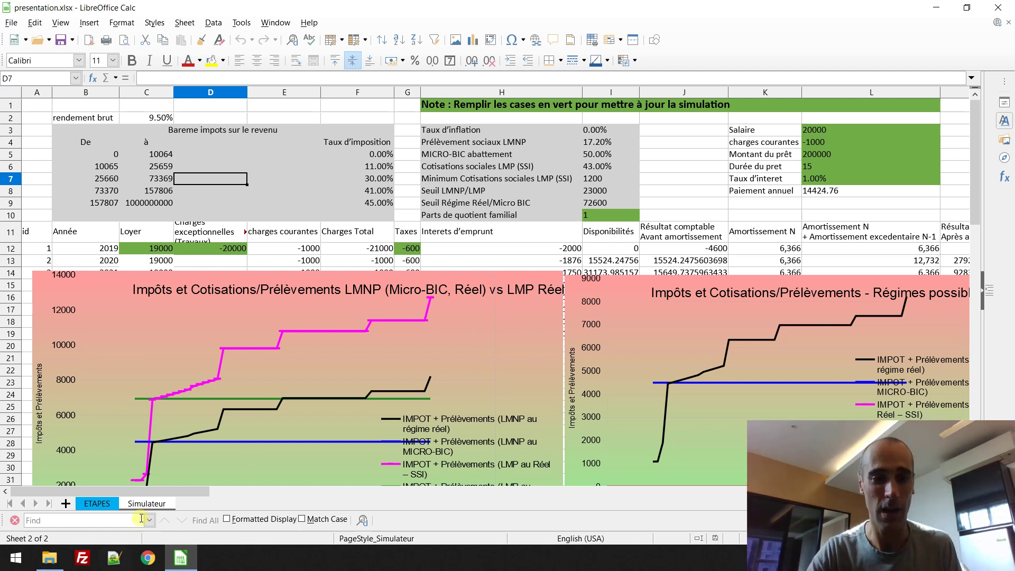
left_click(95, 503)
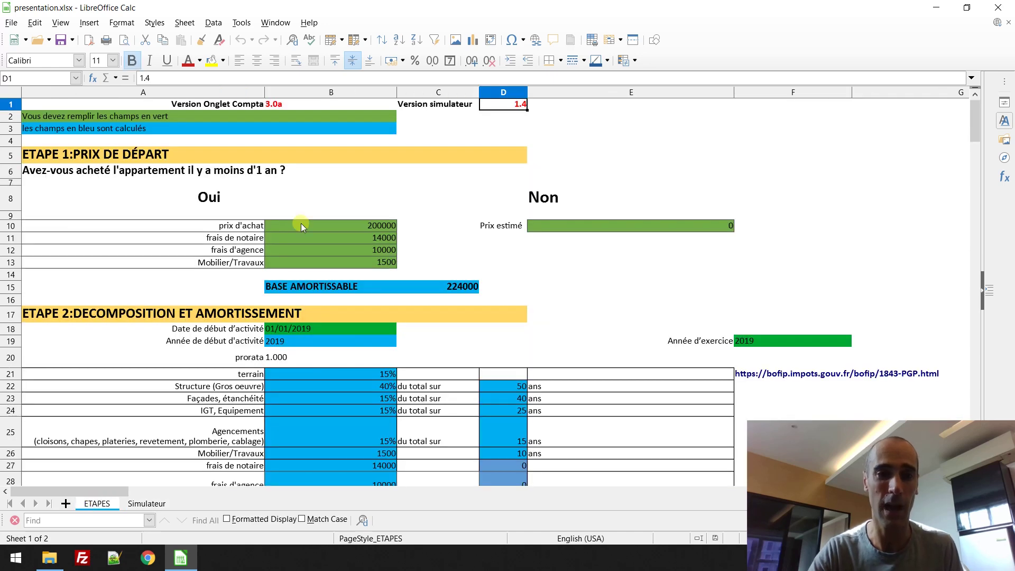
left_click(281, 199)
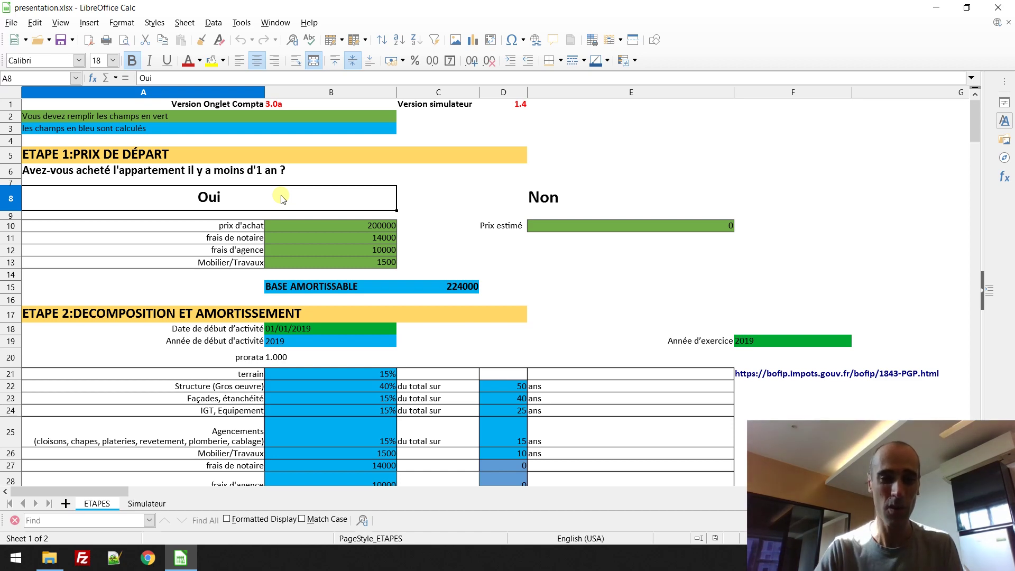
On the Simulateur sheet, examine the family quotient parameter and the LMNP/LMP and Régime Réel/Micro BIC thresholds.
left_click(141, 505)
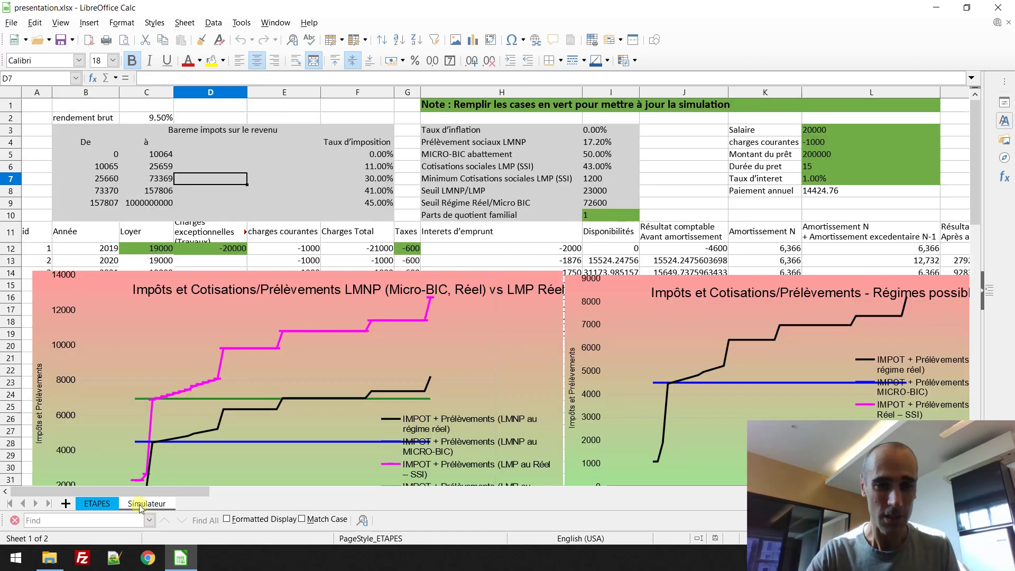
left_click(510, 217)
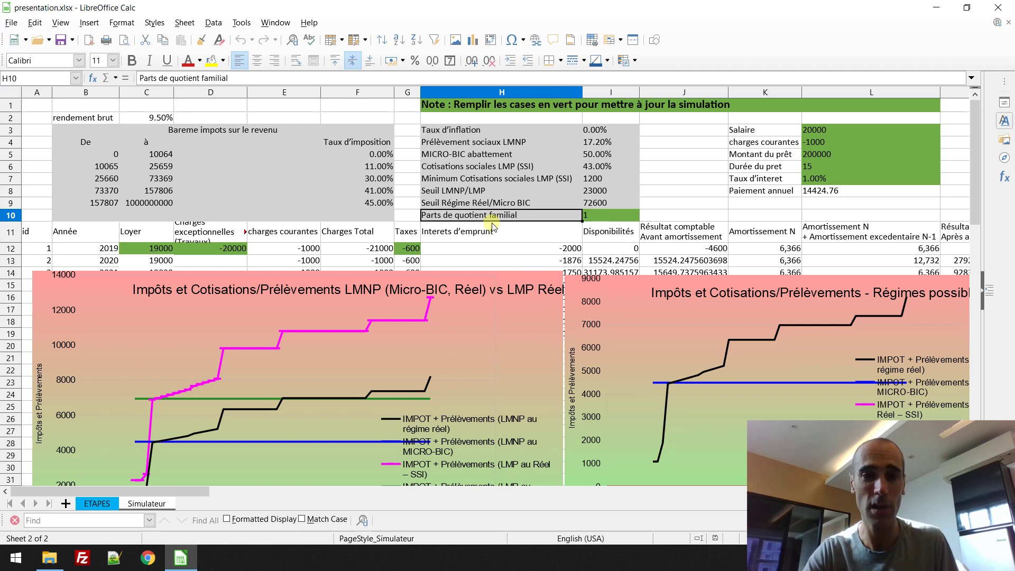
left_click(450, 193)
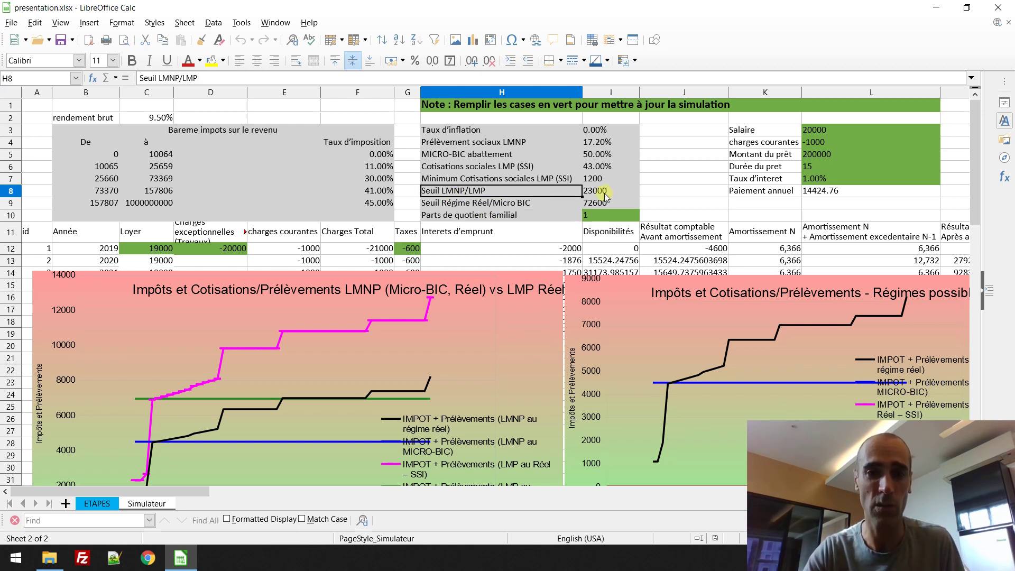
left_click(603, 196)
left_click(521, 205)
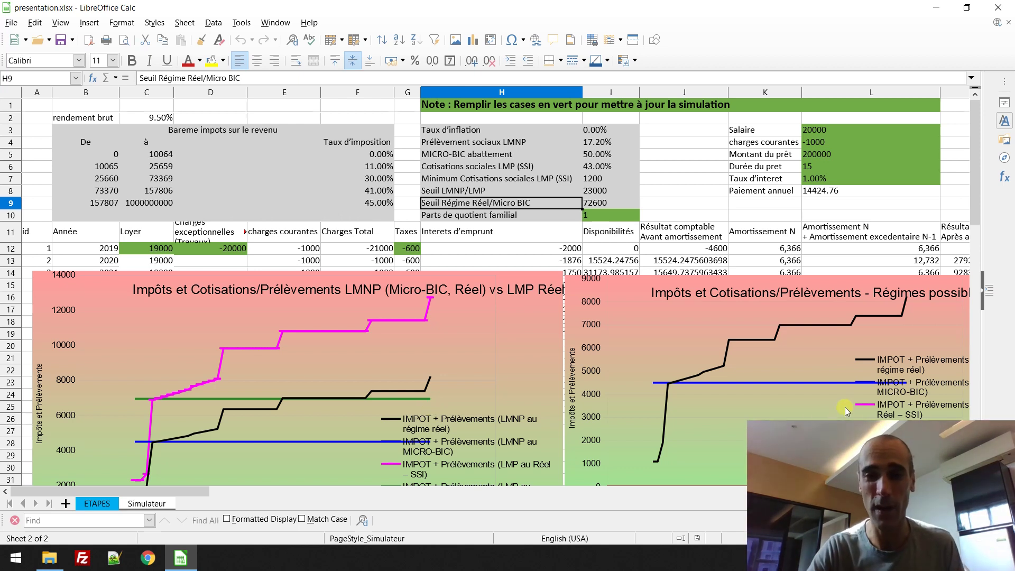
Review the 2020 exceptional charges cell and the green inputs for salary, running charges, loan amount and loan duration.
left_click(214, 261)
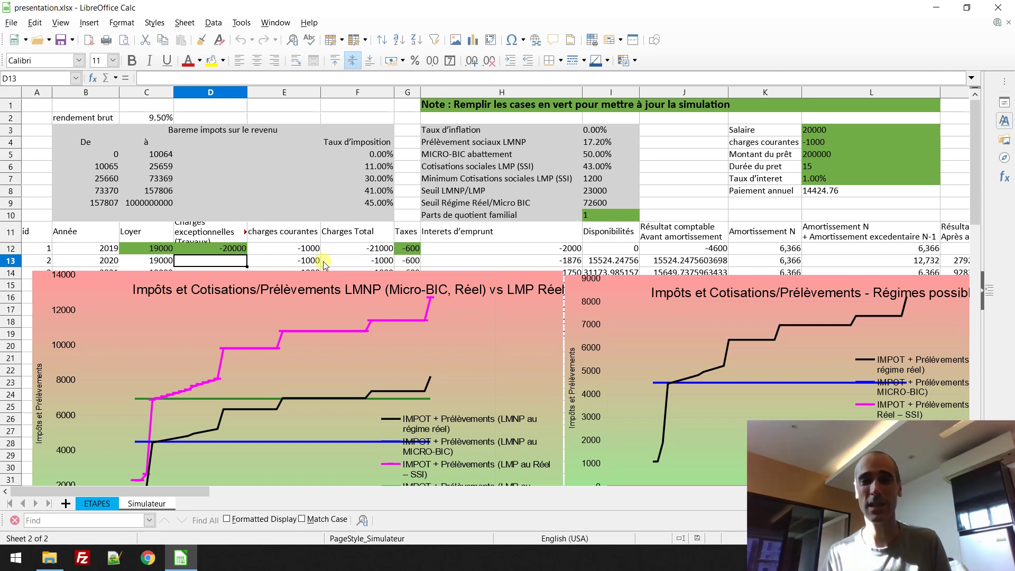
left_click(836, 130)
left_click(836, 143)
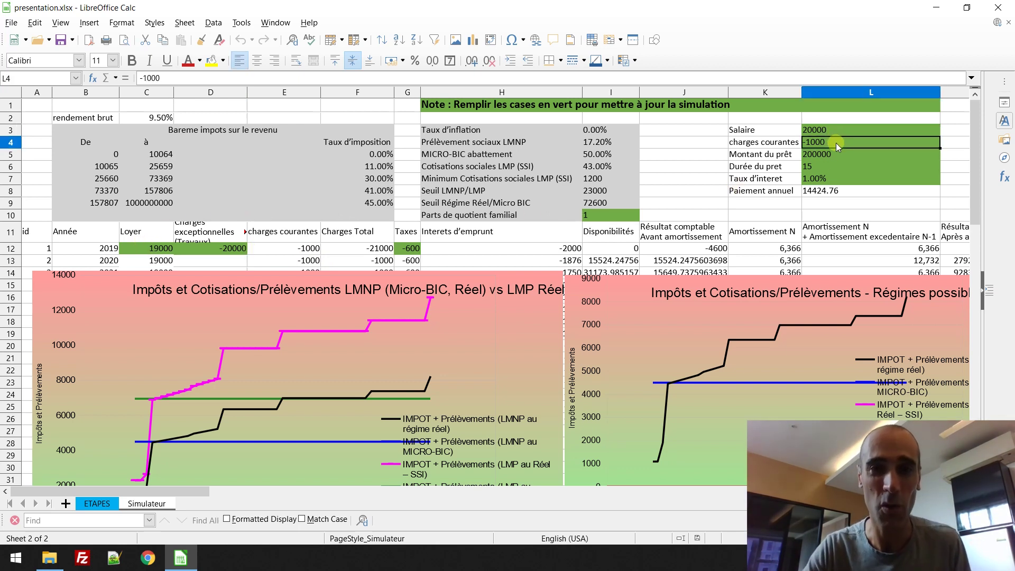
left_click(835, 154)
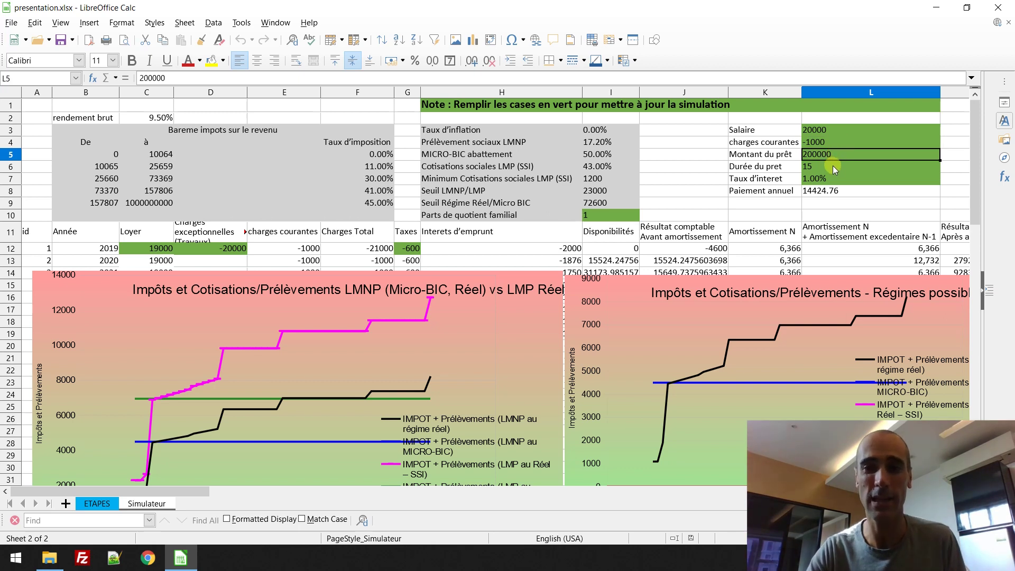
left_click(833, 166)
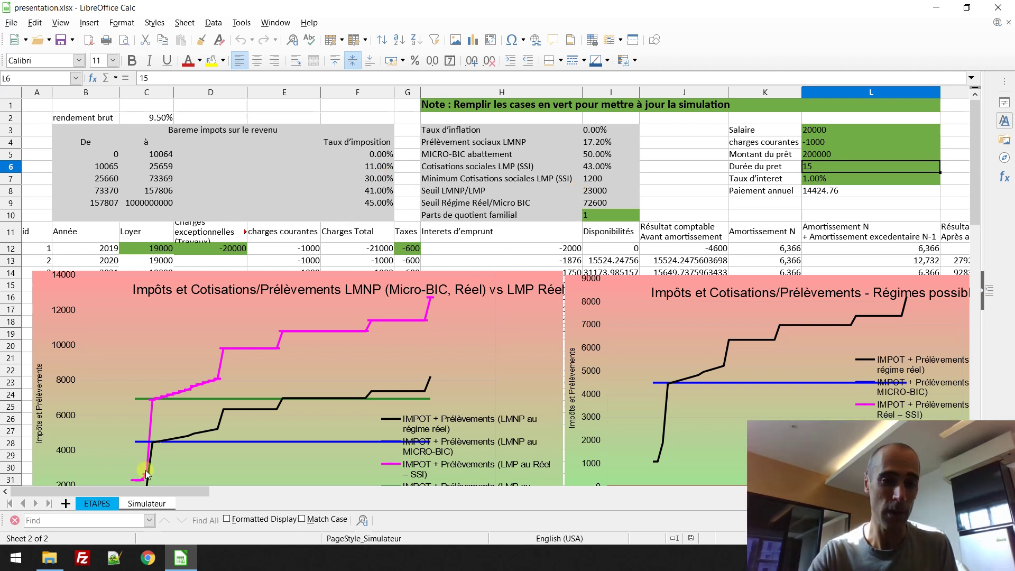
On the ETAPES sheet, review the depreciation breakdown by component from Structure down to frais d'agence in column B.
left_click(97, 504)
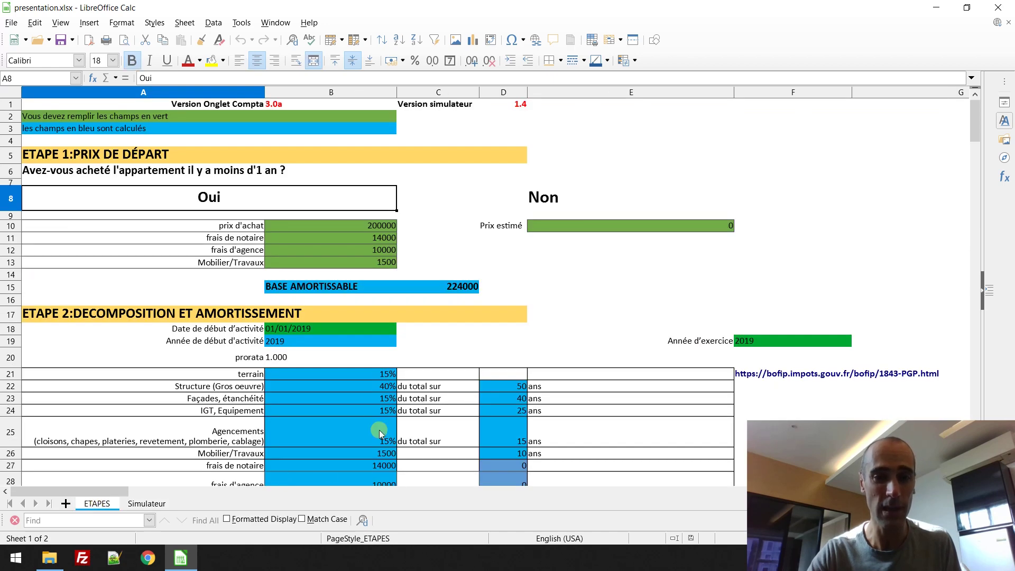
left_click(346, 386)
key("Down")
key("Down")
key("Down")
key("Down")
key("Down")
key("Down")
key("Down")
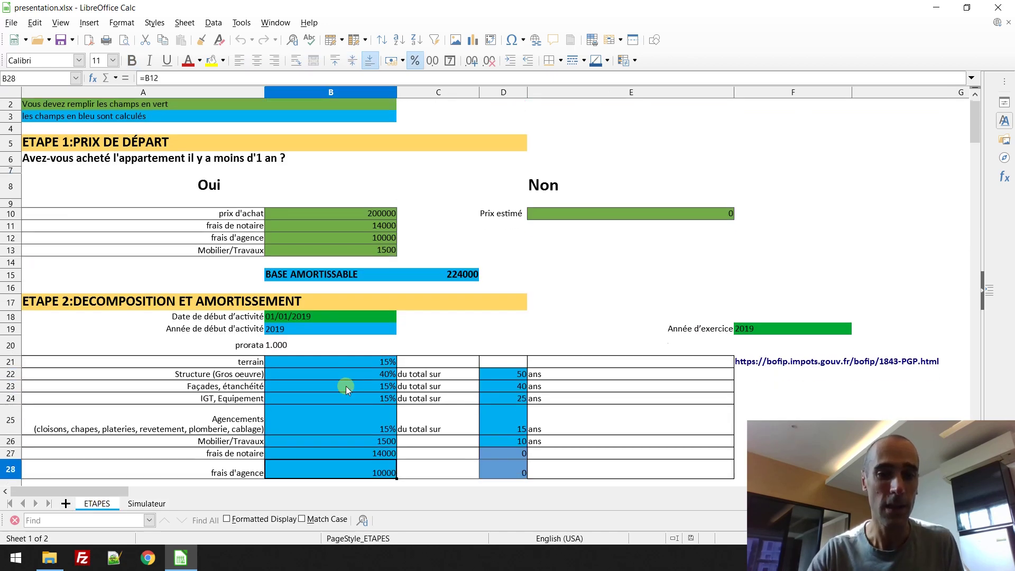
key("Up")
key("Up")
key("Up")
key("Up")
key("Up")
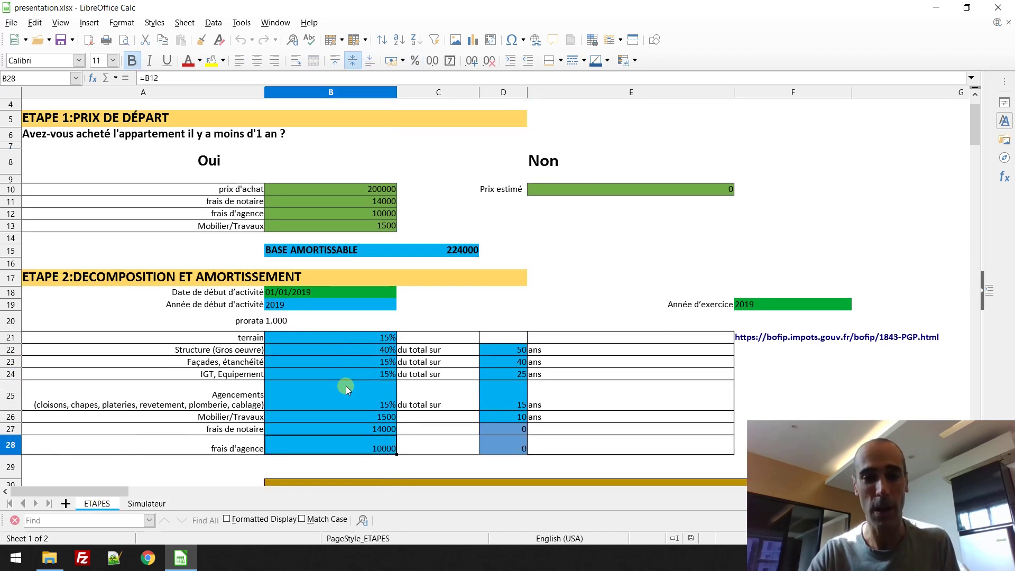
Review the depreciation durations of the components in column D, down to the yearly amortisation table's Equipement heading.
key("Right")
key("Right")
key("Up")
key("Up")
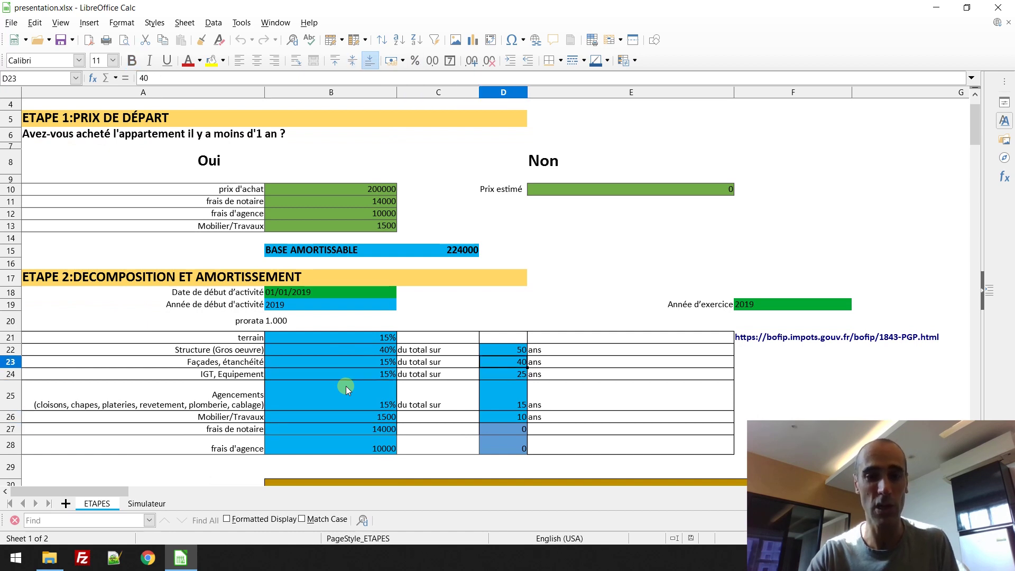
key("Down")
key("Down")
key("Down")
key("Down")
key("Down")
key("Down")
key("Down")
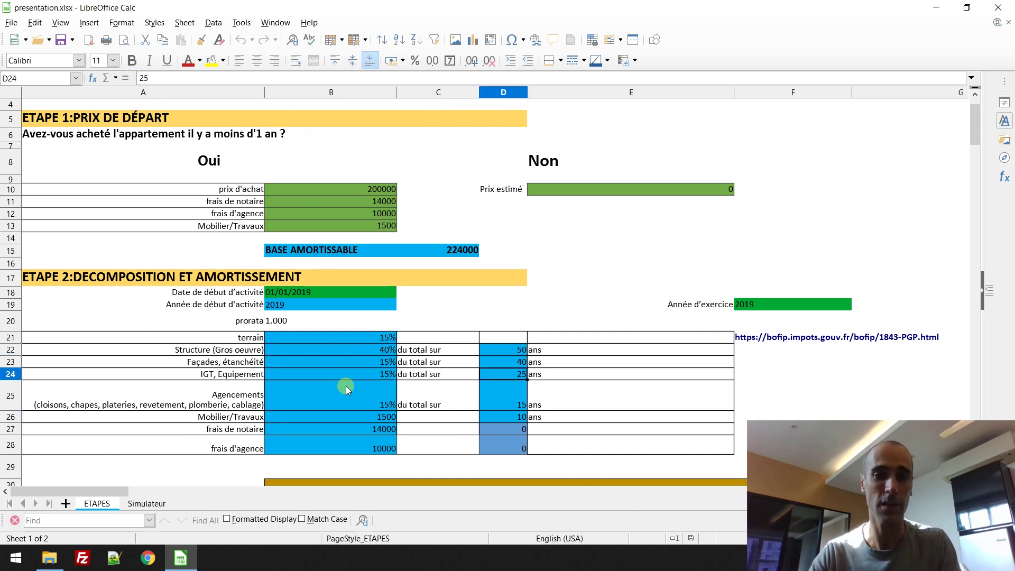
key("Down")
key("Down")
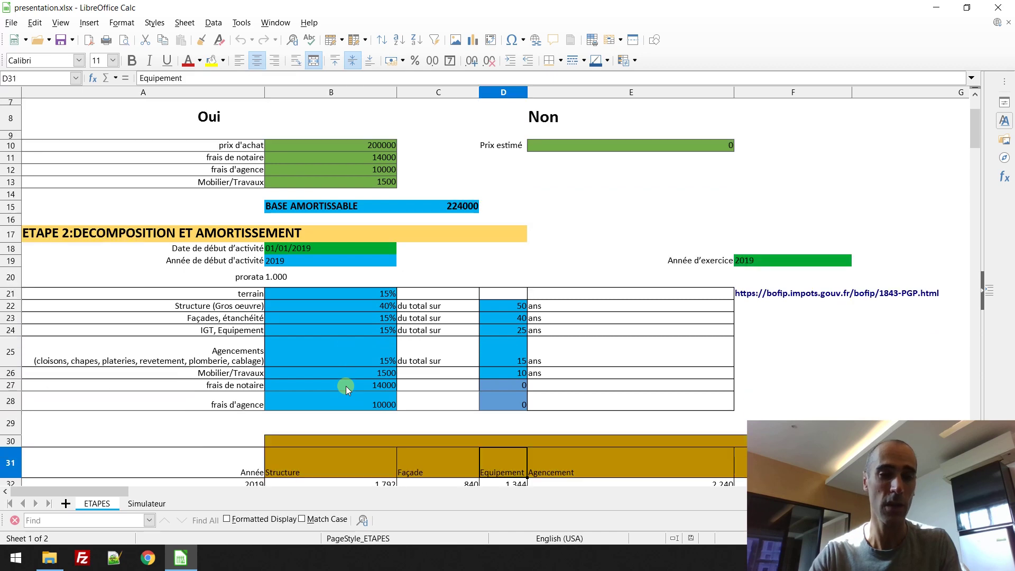
Return to the Simulateur sheet and inspect the Charges Total, Parts de quotient familial and Interets d'emprunt cells.
left_click(145, 505)
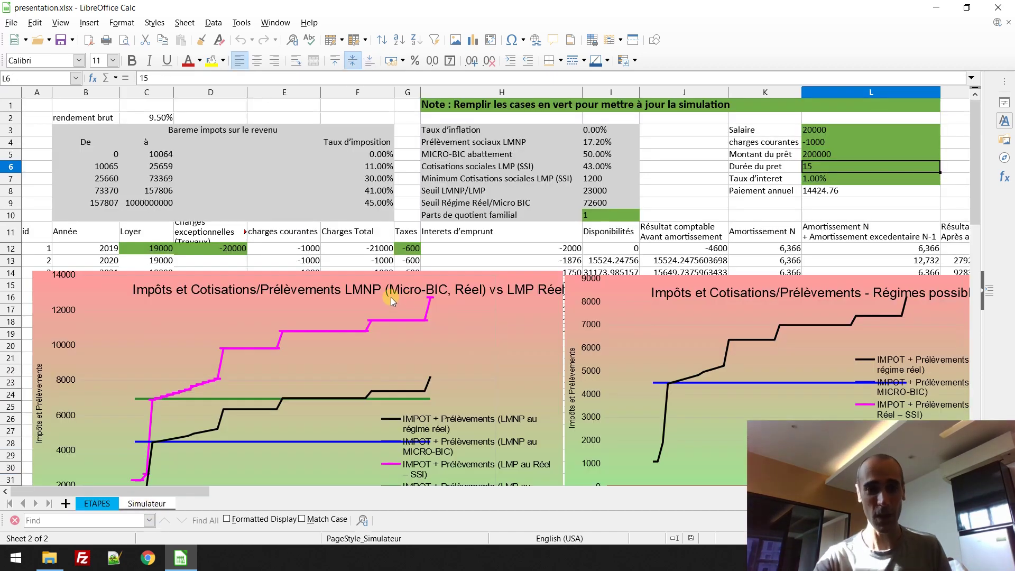
left_click(339, 259)
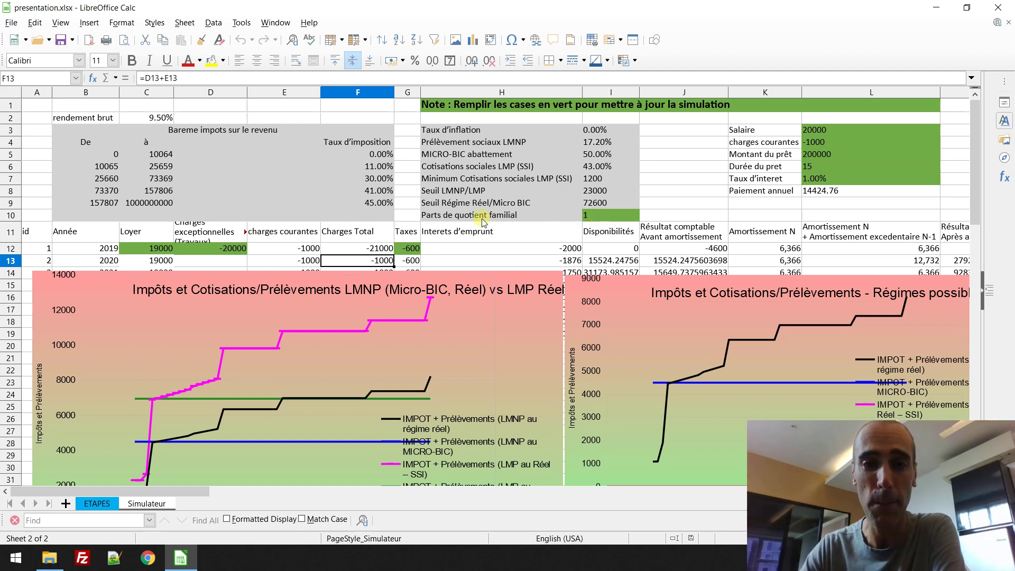
left_click(615, 218)
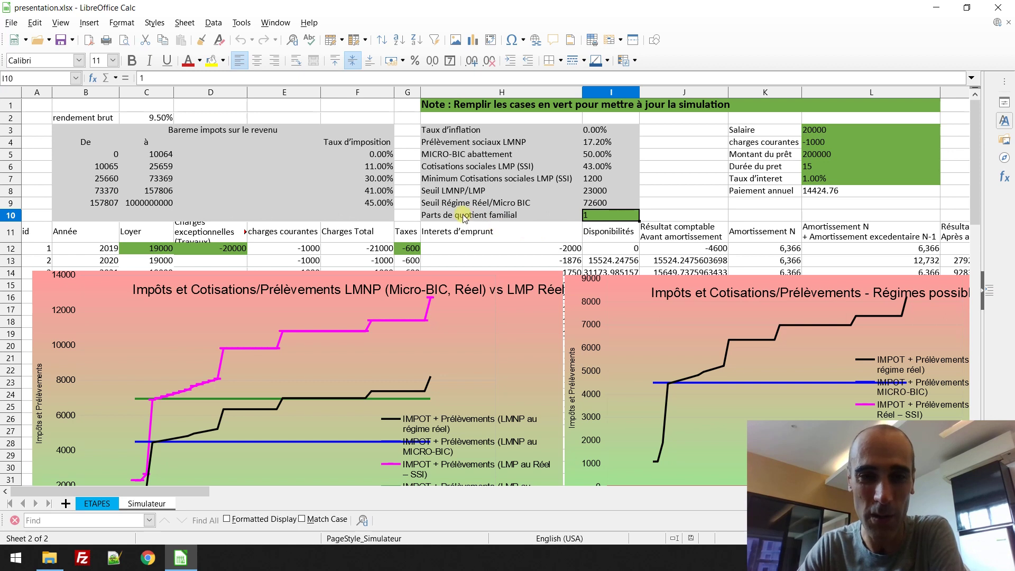
left_click(427, 233)
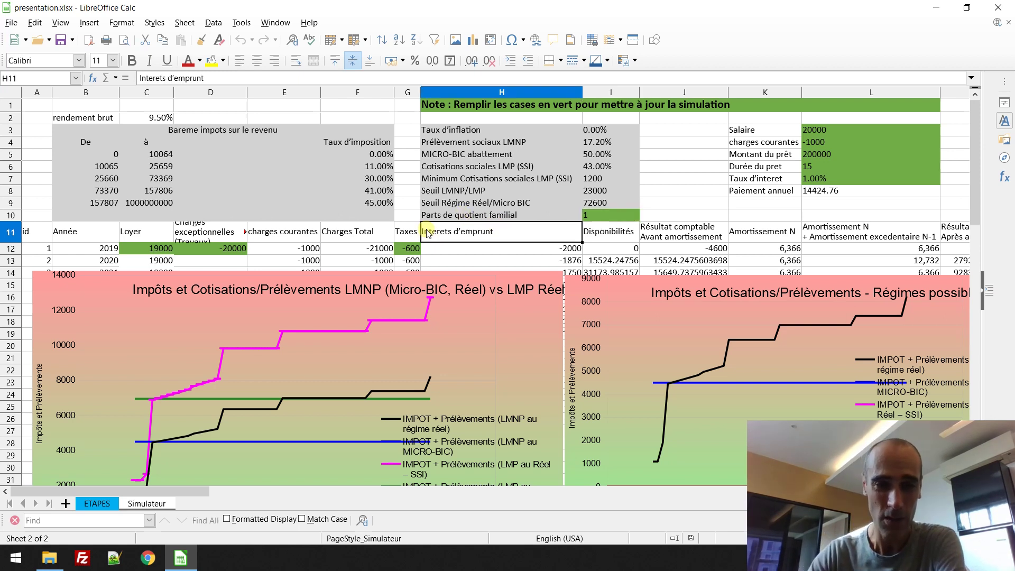
Set Parts de quotient familial to 2 in the simulator parameters.
left_click(604, 218)
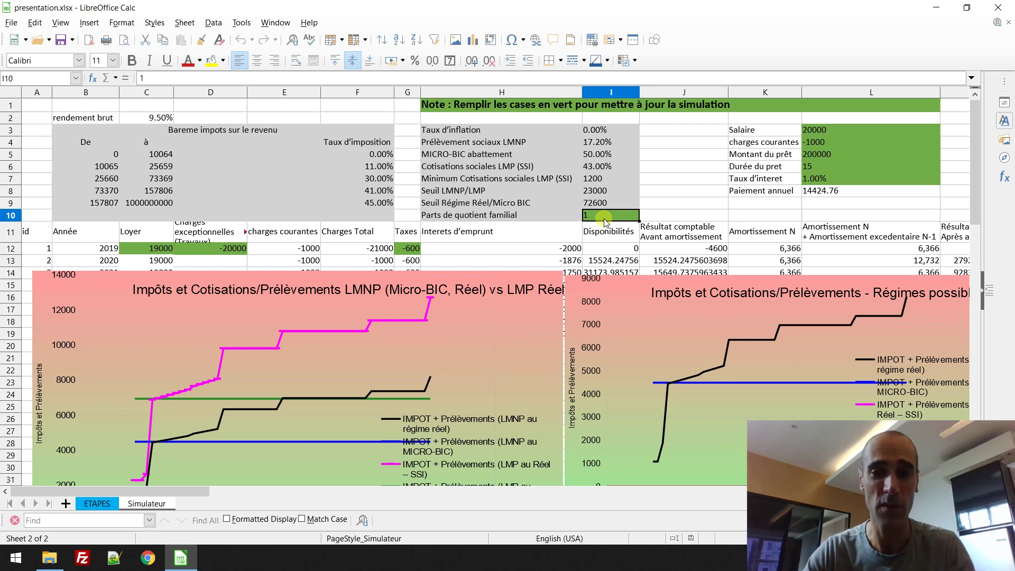
type("2")
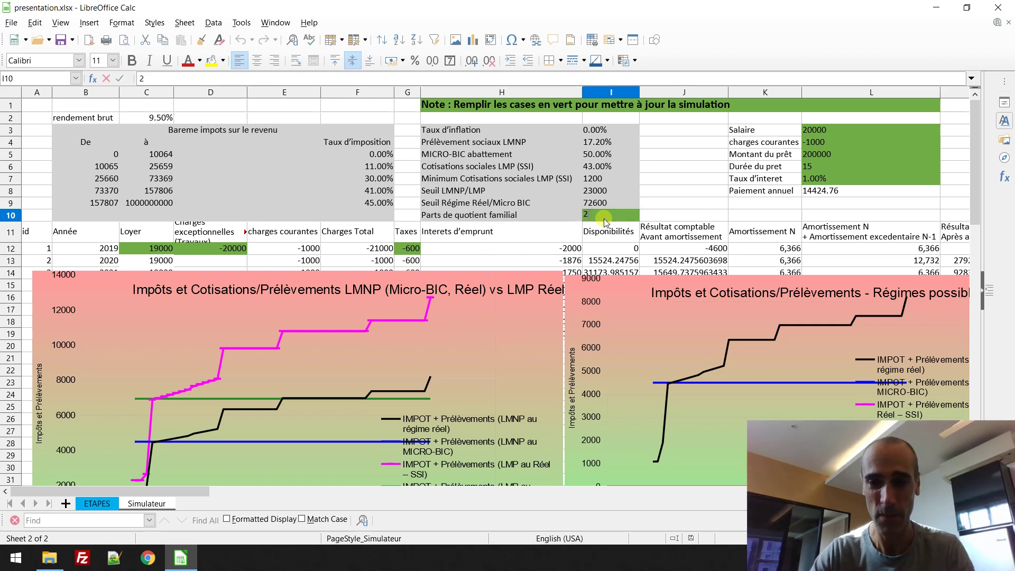
key("Return")
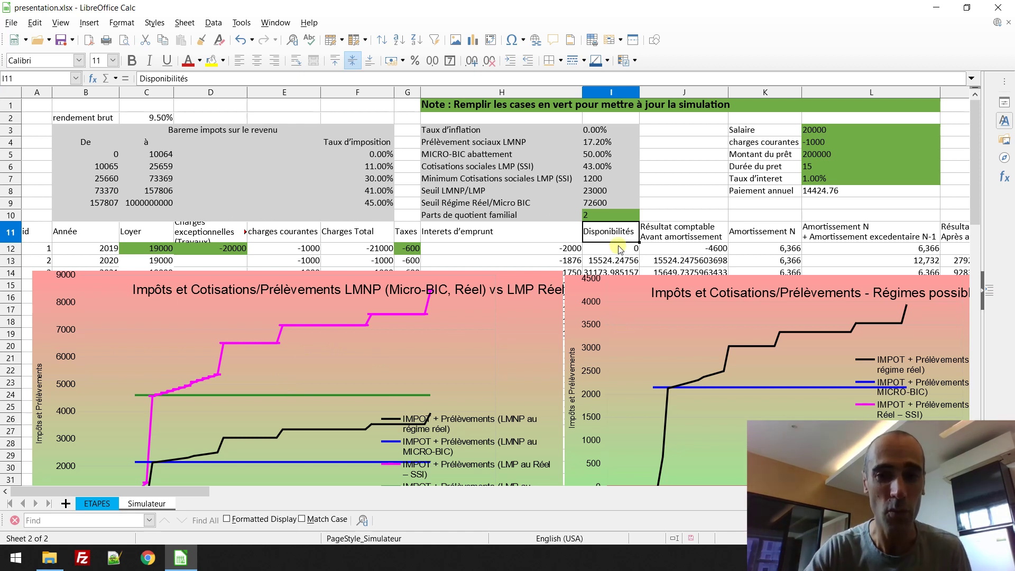
Set Parts de quotient familial to 3 and view the updated tax and contribution charts.
left_click(589, 217)
type("3")
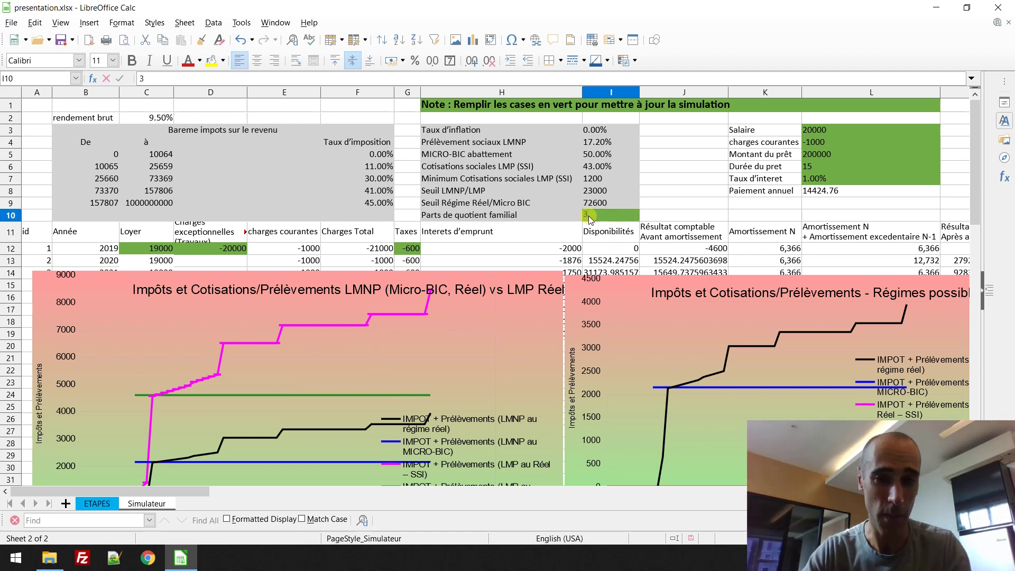
key("Return")
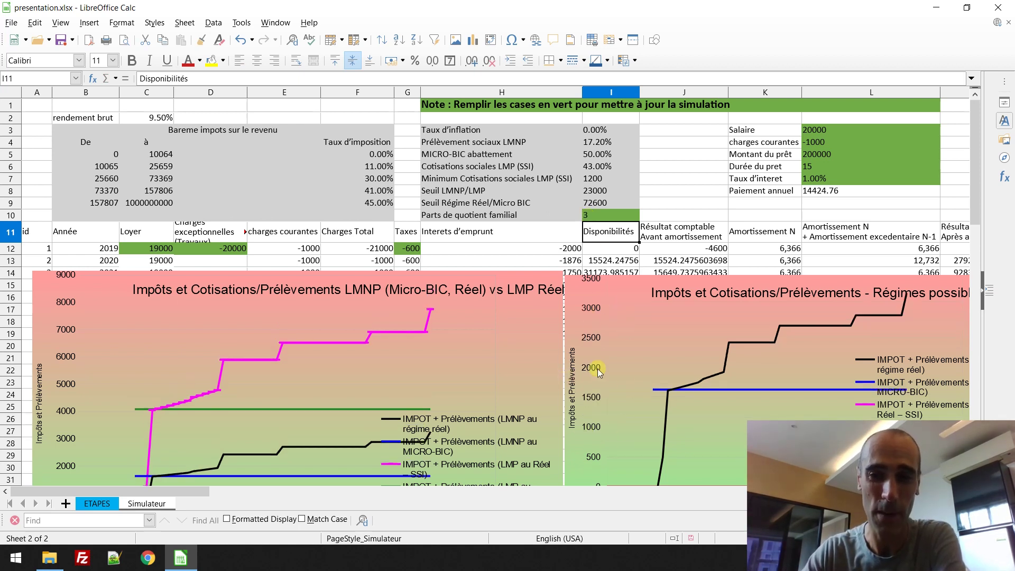
left_click_drag(972, 170, 975, 188)
scroll(976, 192, "down", 2)
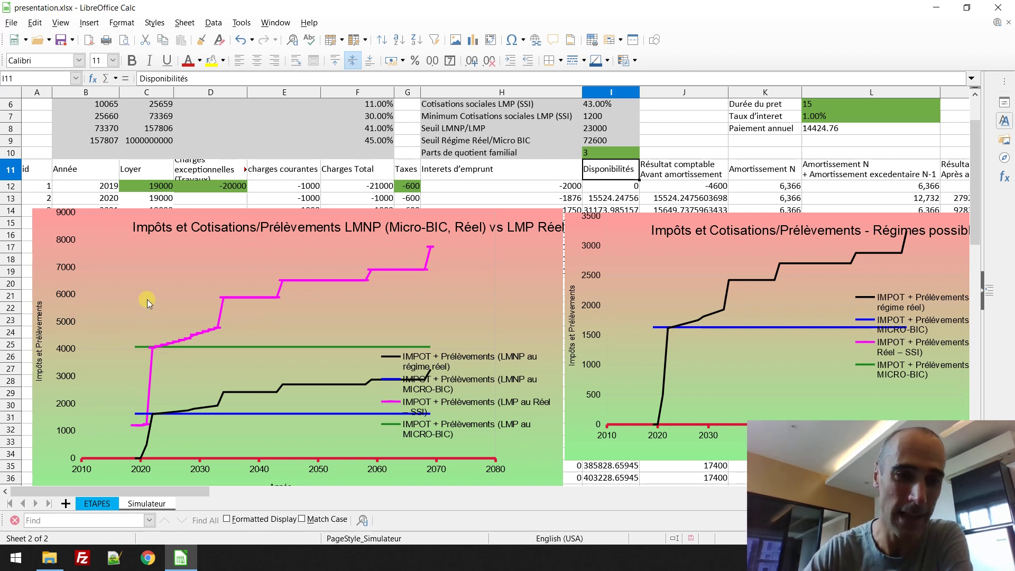
Set Parts de quotient familial to 2 and view the updated Régimes possibles chart.
left_click(597, 154)
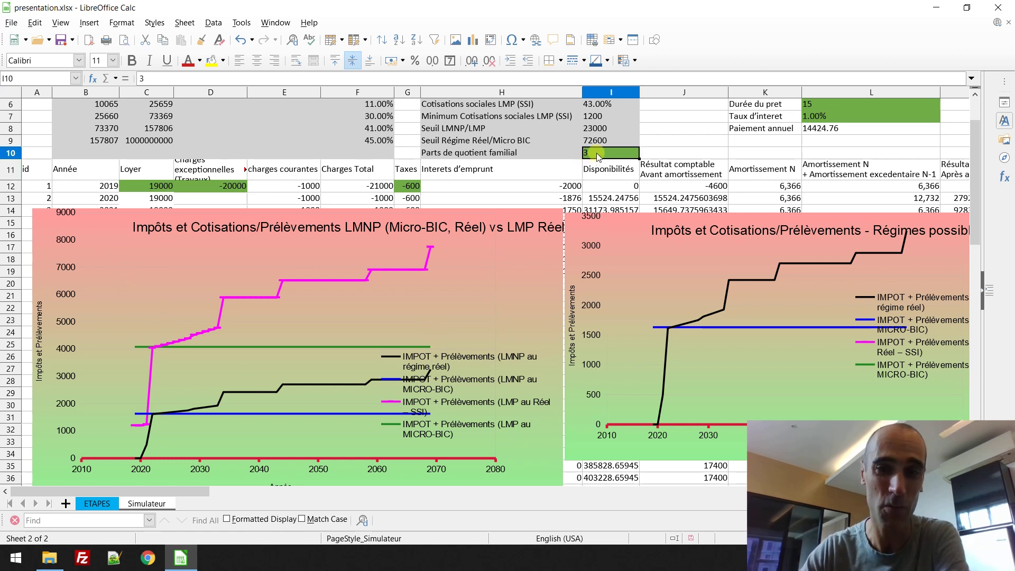
type("2")
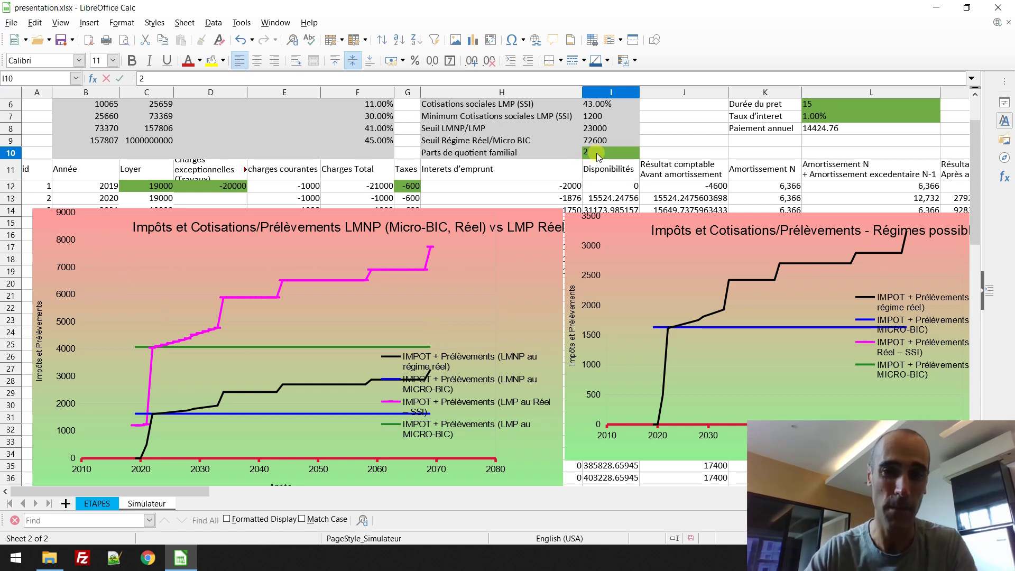
key("Return")
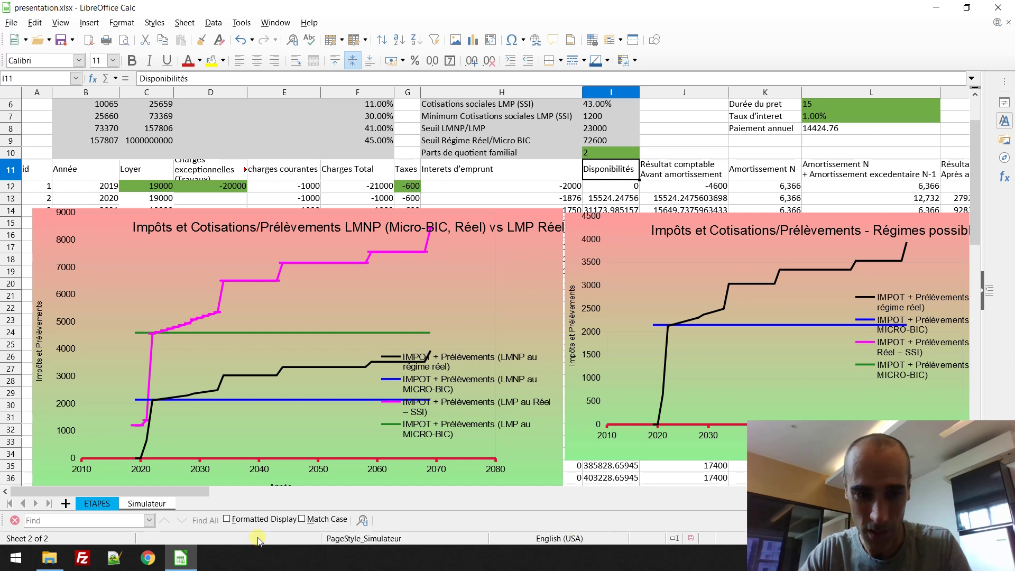
left_click_drag(183, 491, 250, 490)
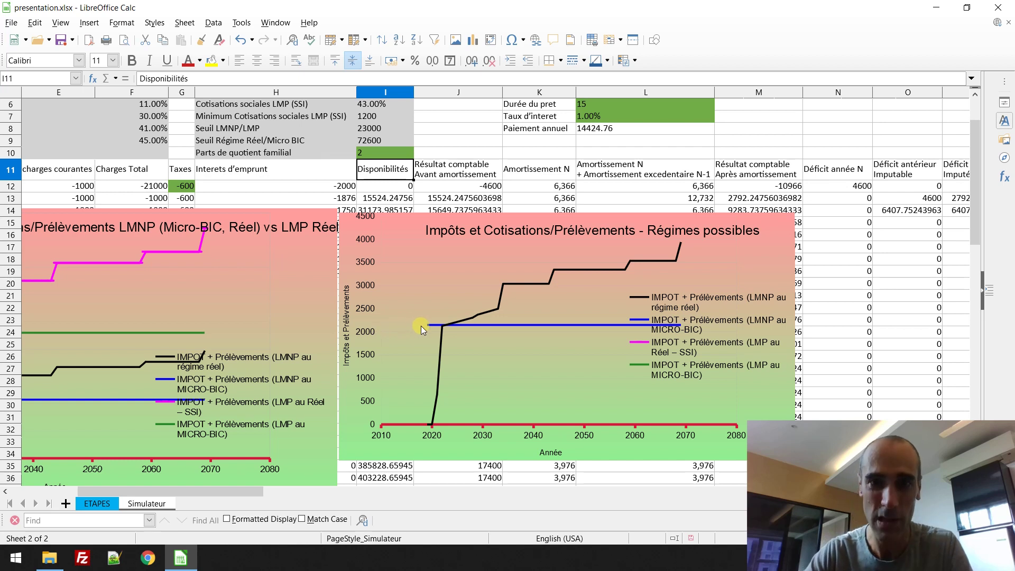
Set Parts de quotient familial to 1 and compare the curves in the Régimes possibles chart.
left_click(396, 151)
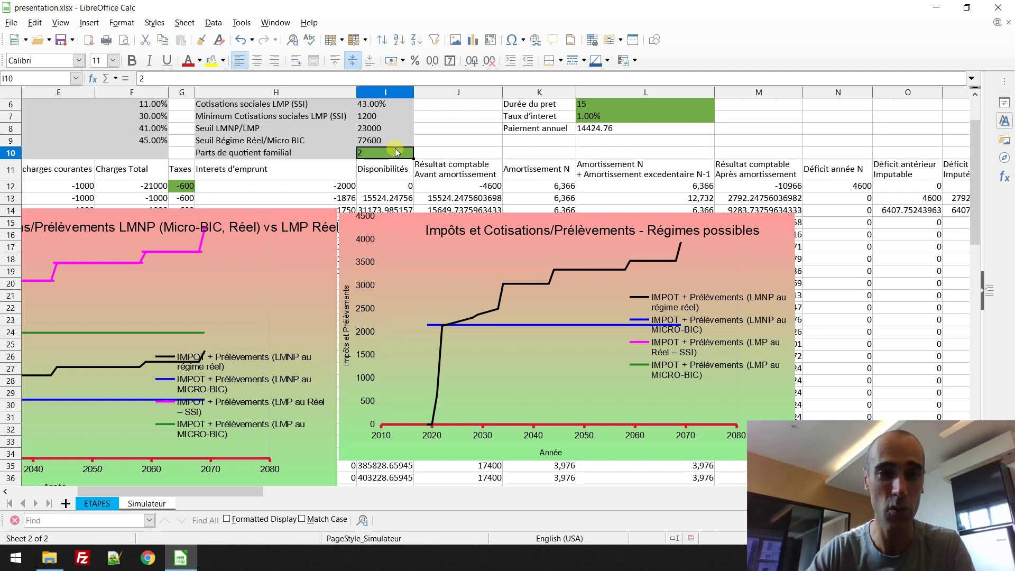
type("1")
key("Return")
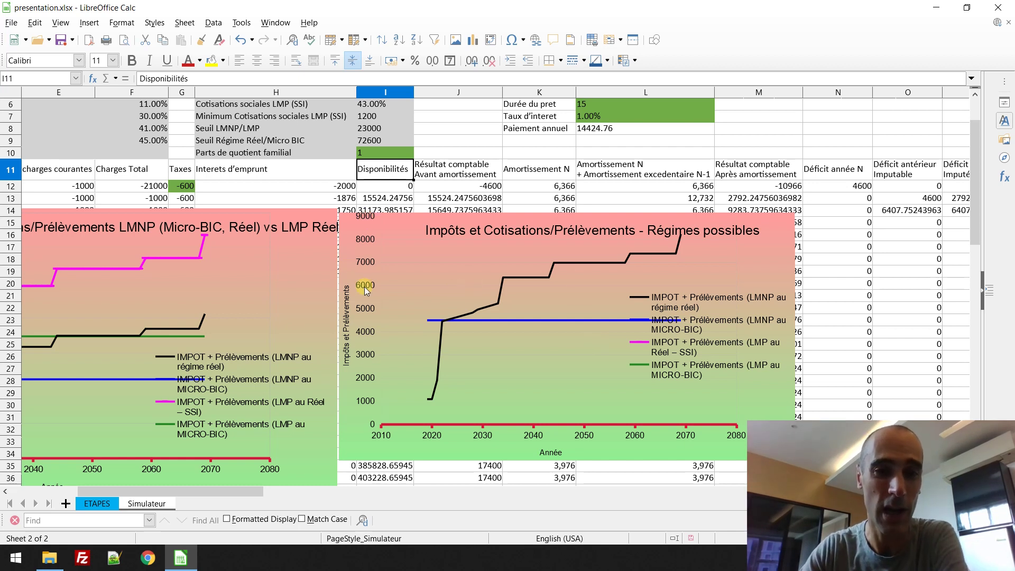
Set Parts de quotient familial to 4 in the simulator parameters.
left_click(373, 153)
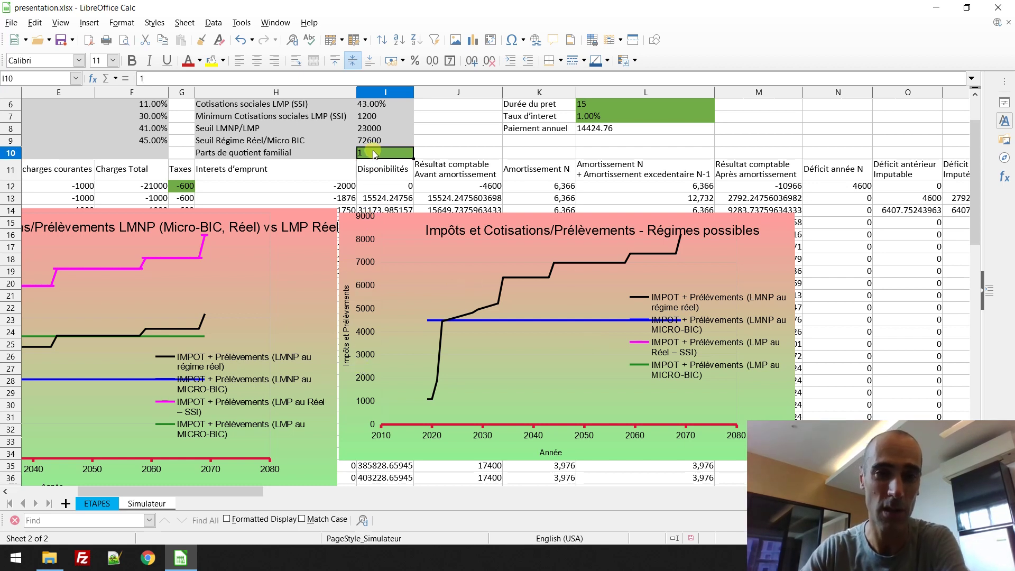
type("4")
key("Return")
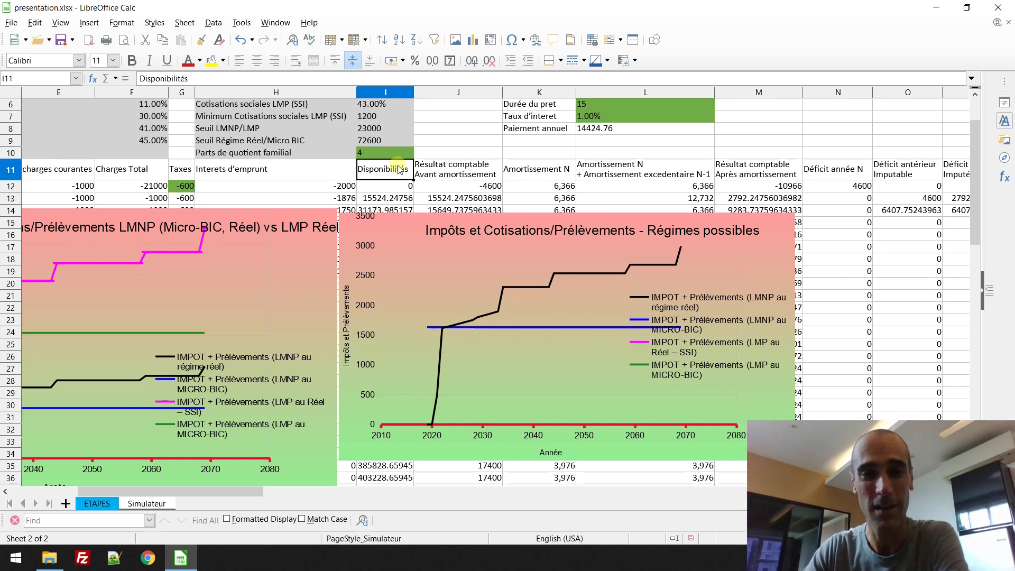
Examine the Bareme impots sur le revenu table, going through its income brackets and across to the Taux d'imposition.
key("Up")
key("Left")
key("Left")
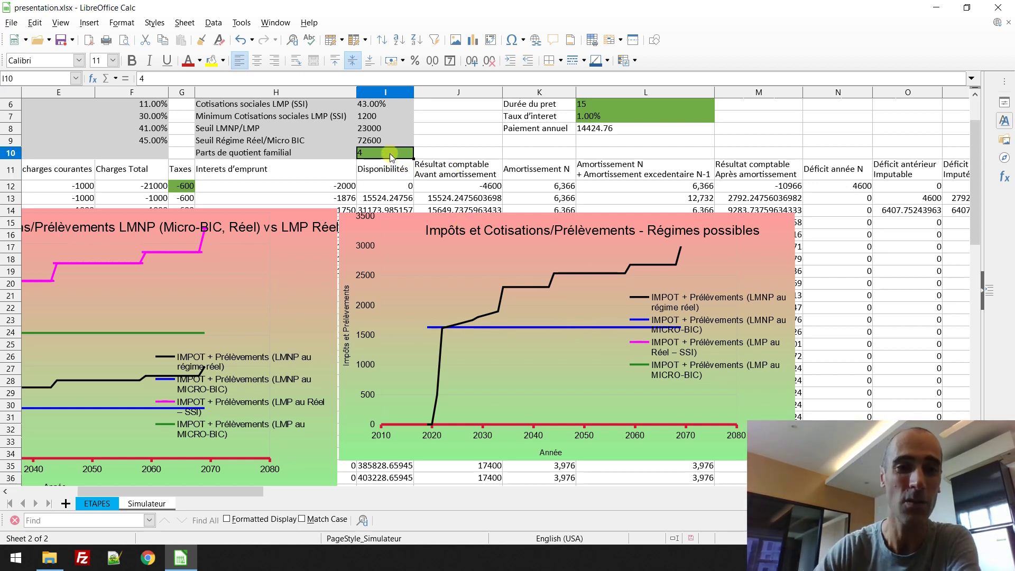
key("Left")
key("Left")
key("Up")
key("Up")
key("Up")
key("Up")
key("Up")
key("Up")
key("Up")
key("Left")
key("Left")
key("Left")
key("Left")
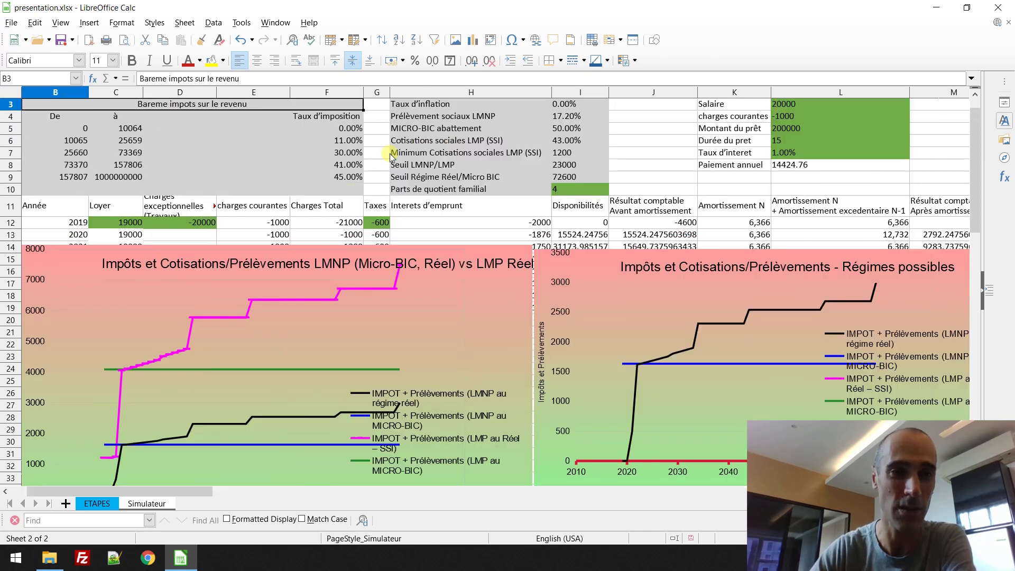
key("Right")
key("Down")
key("Down")
key("Down")
key("Down")
key("Down")
key("Down")
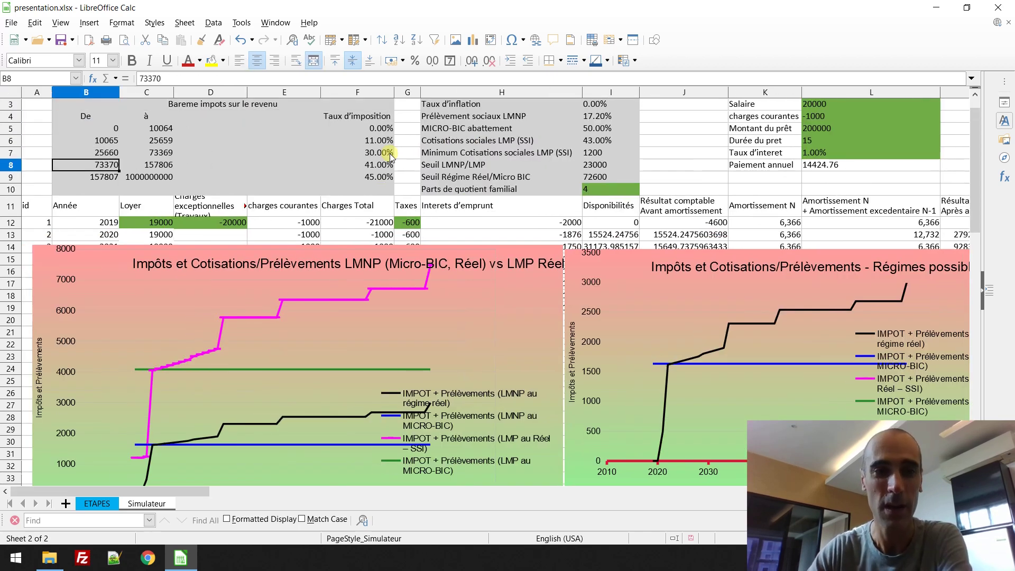
key("Right")
key("Right")
key("Right")
key("Right")
key("Right")
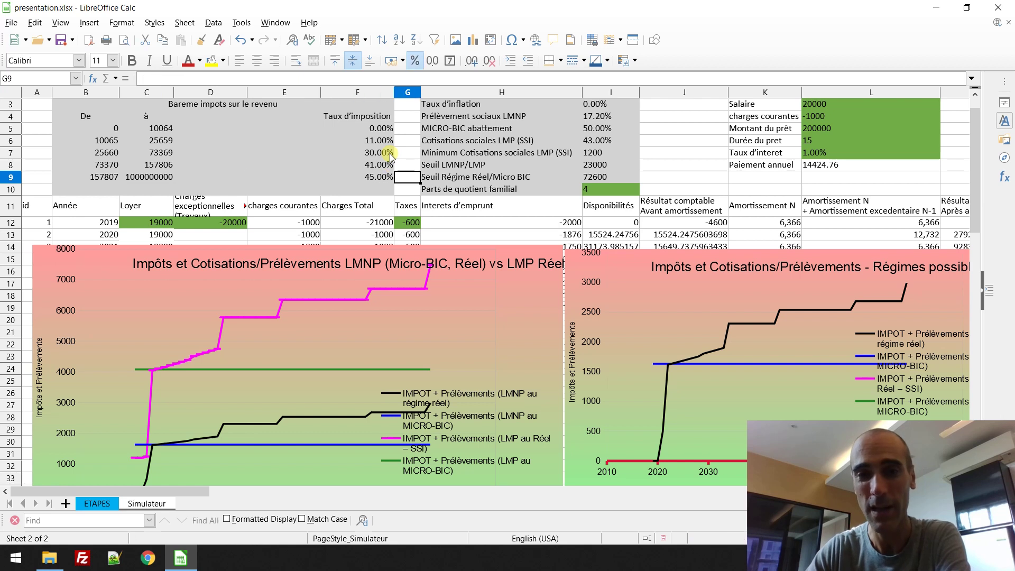
Set Parts de quotient familial to 1 in the simulator parameters.
key("Down")
key("Right")
type("1")
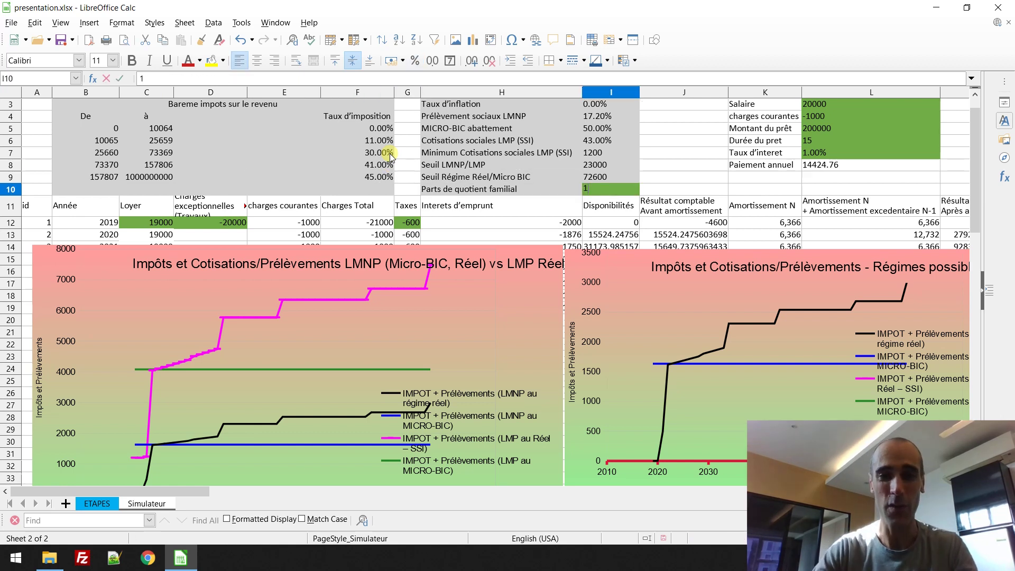
key("Return")
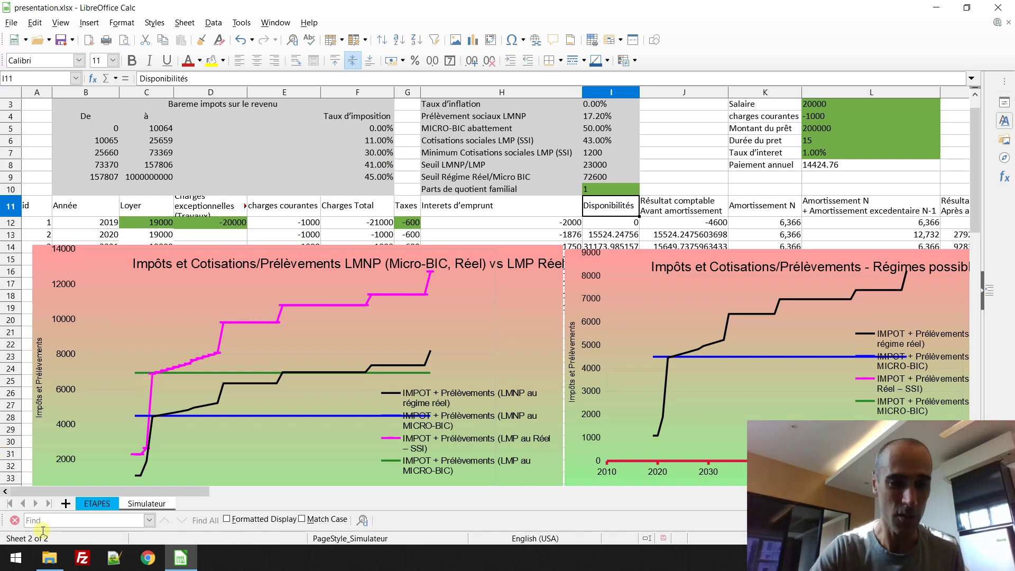
Go to the first row of the ETAPES sheet and check the Version simulateur cell.
left_click(111, 504)
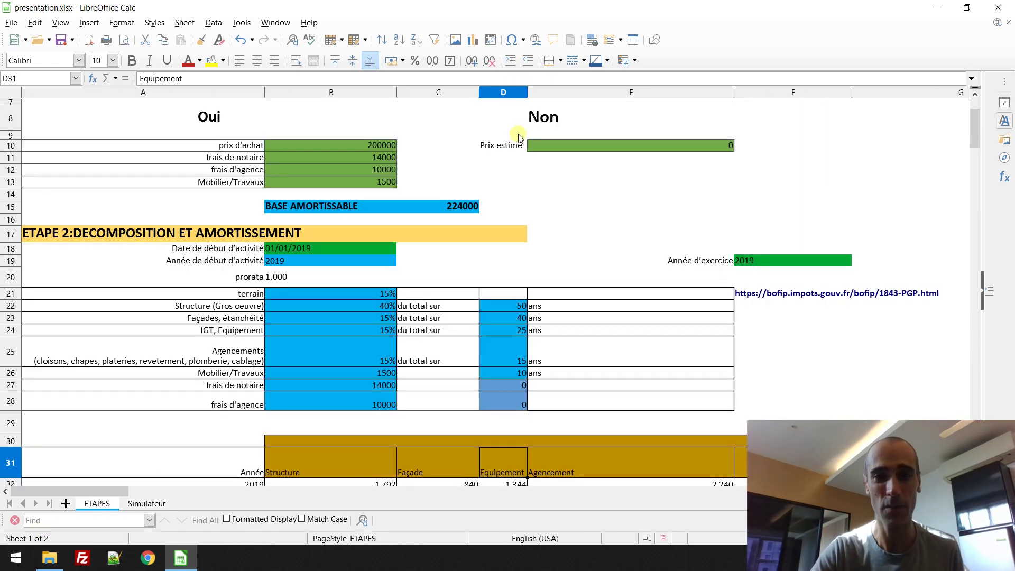
left_click(504, 168)
key("Up")
key("Up")
key("Up")
key("Up")
key("Up")
key("Up")
key("Up")
key("Up")
key("Up")
key("Up")
key("Up")
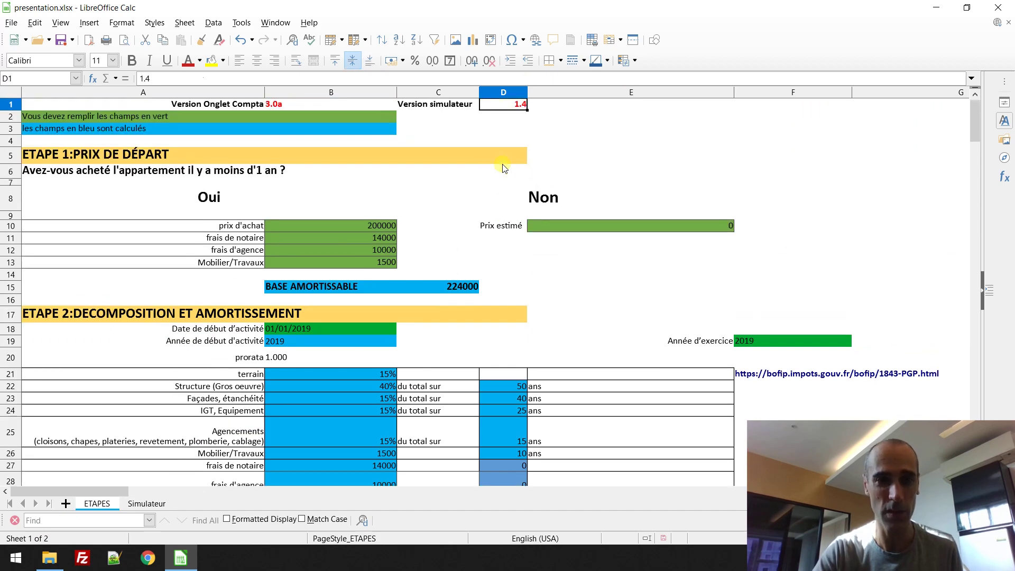
key("Left")
key("Right")
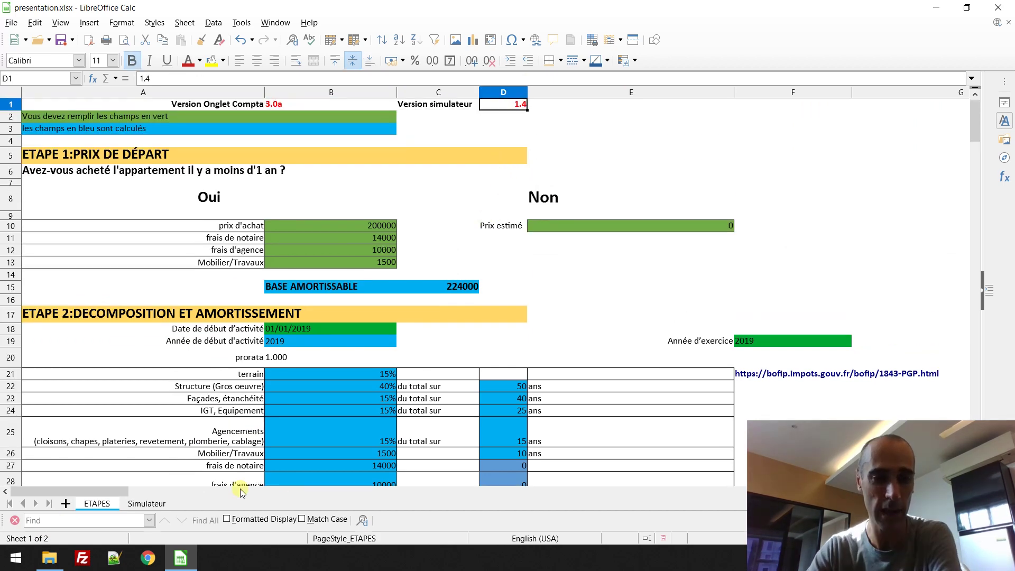
Return to the Simulateur sheet and go through the row 11 column headings from Interets d'emprunt back past Charges Total.
left_click(151, 505)
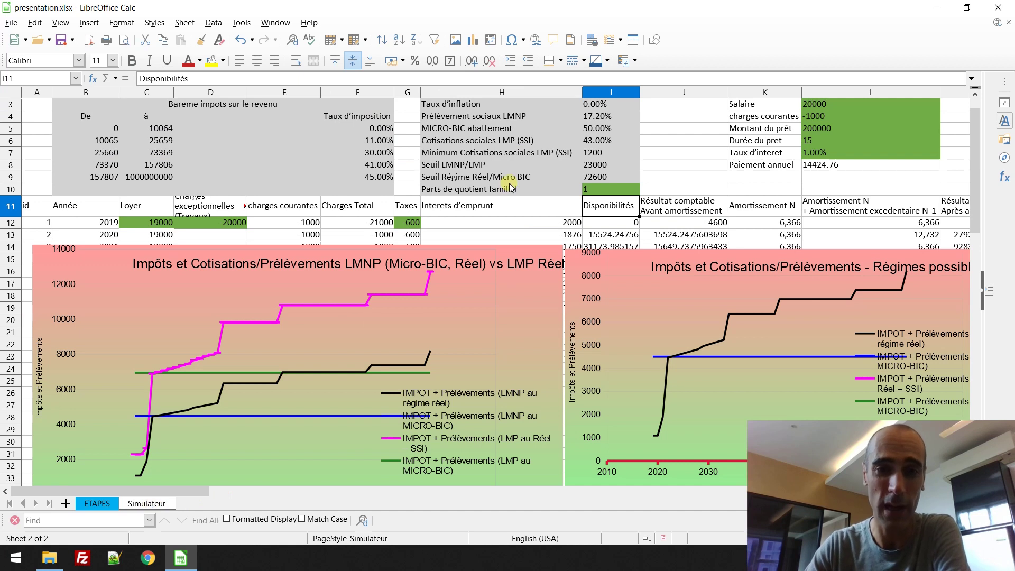
left_click(493, 209)
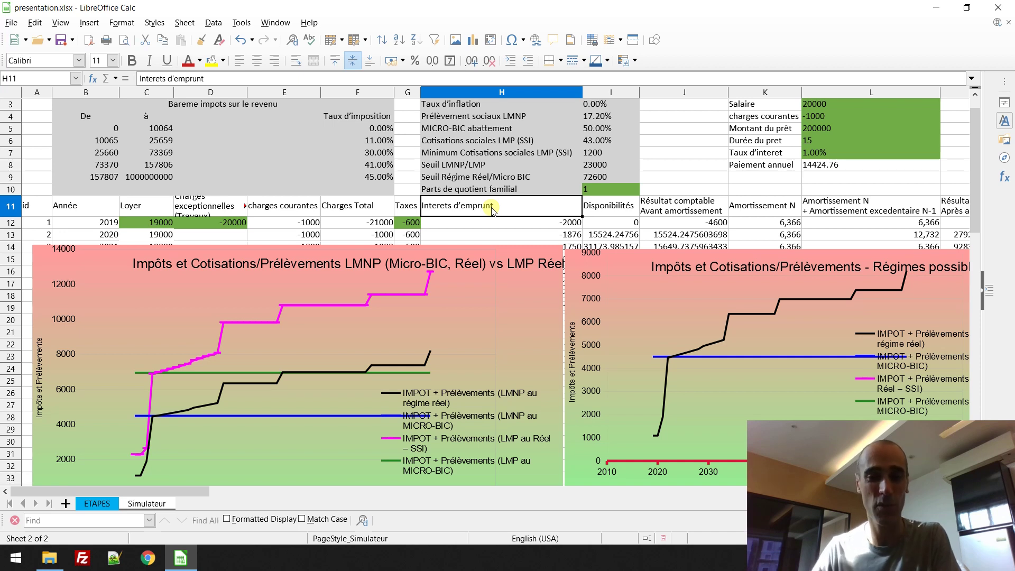
key("Left")
key("Left")
key("Left")
key("Left")
key("Left")
key("Left")
key("Left")
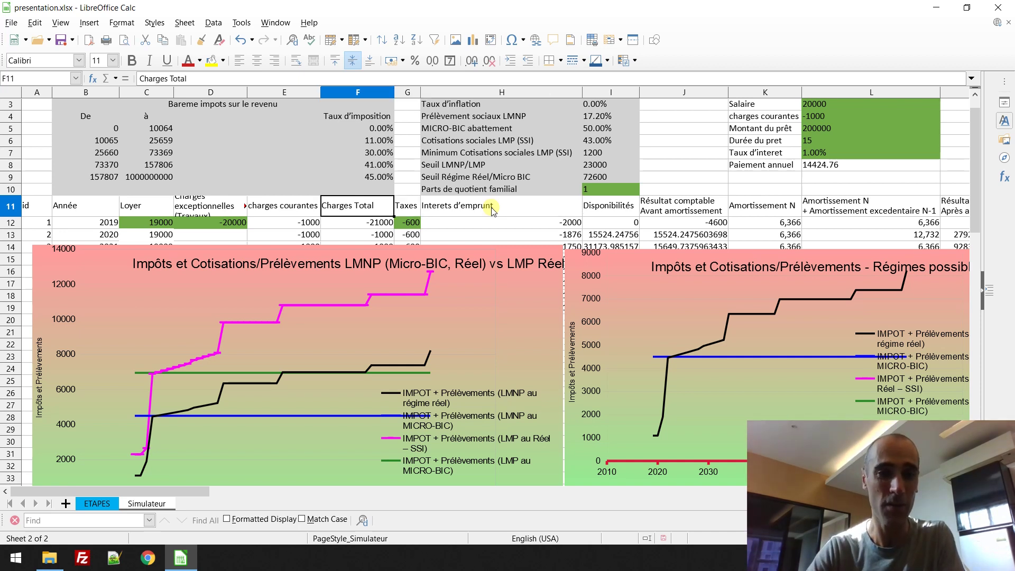